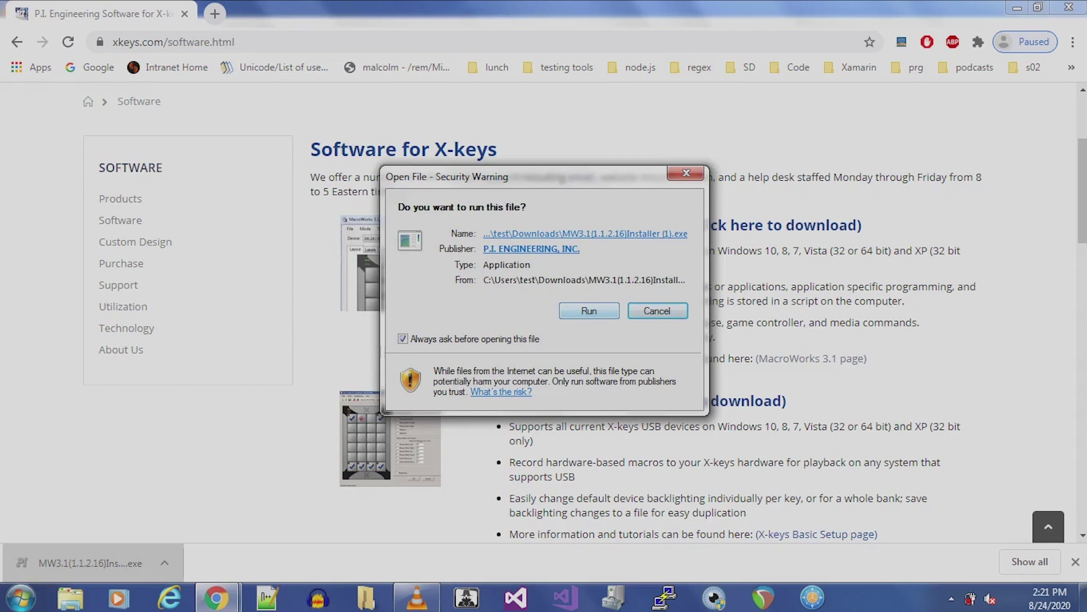
# Run the downloaded MacroWorks 3.1 installer file
pyautogui.press('Return')
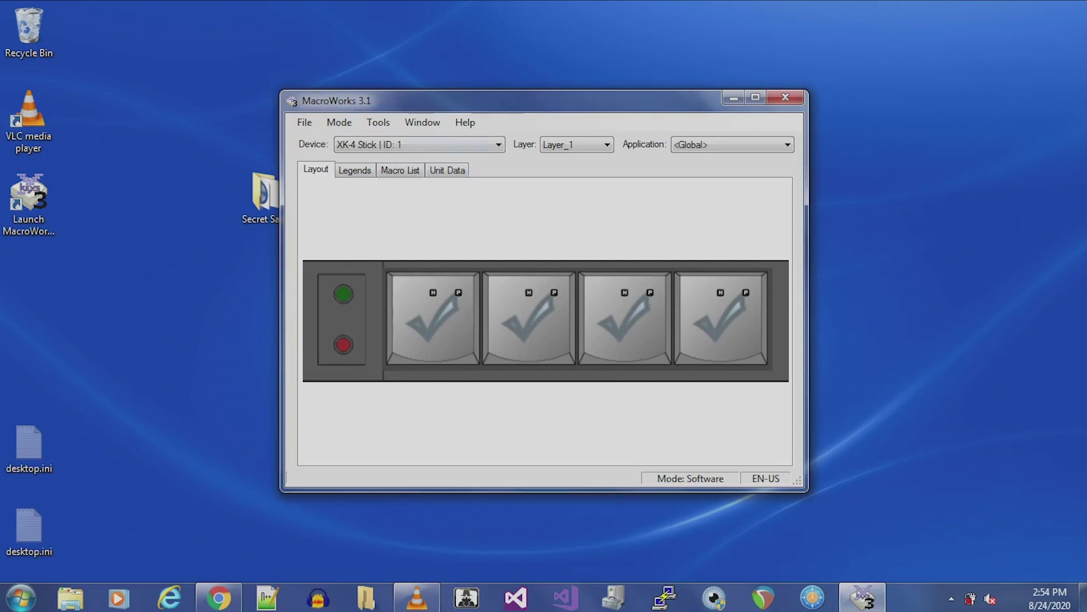
# Switch the XK-4 Stick to Hardware Resident Mode in MacroWorks
pyautogui.click(339, 121)
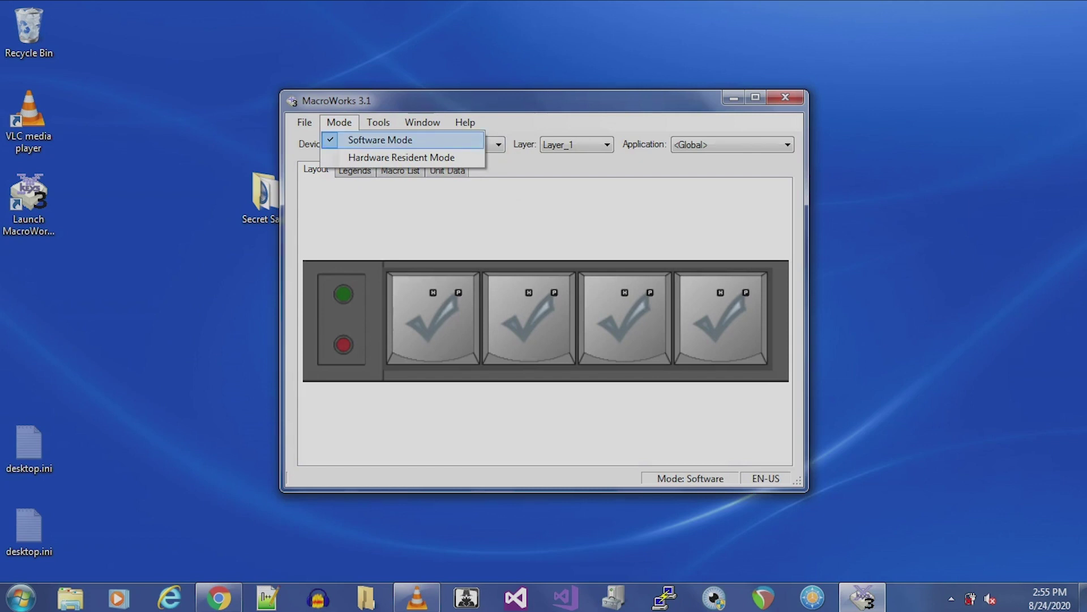
pyautogui.press('Return')
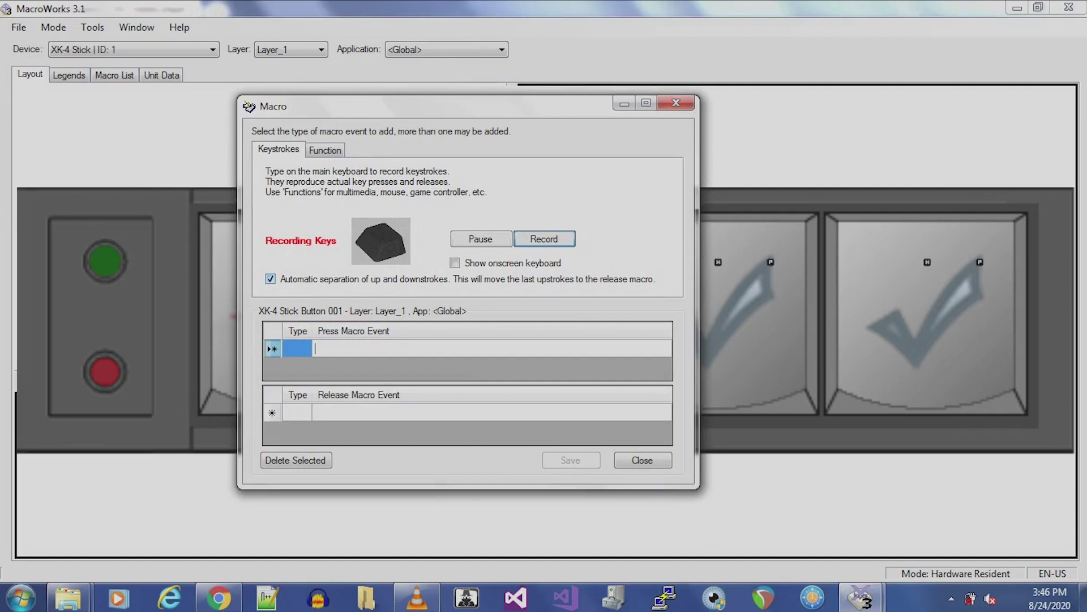
# Record Ctrl+R as the Layer_1 keystroke macro of Button 001 and save it
pyautogui.hotkey('ctrl', 'r')
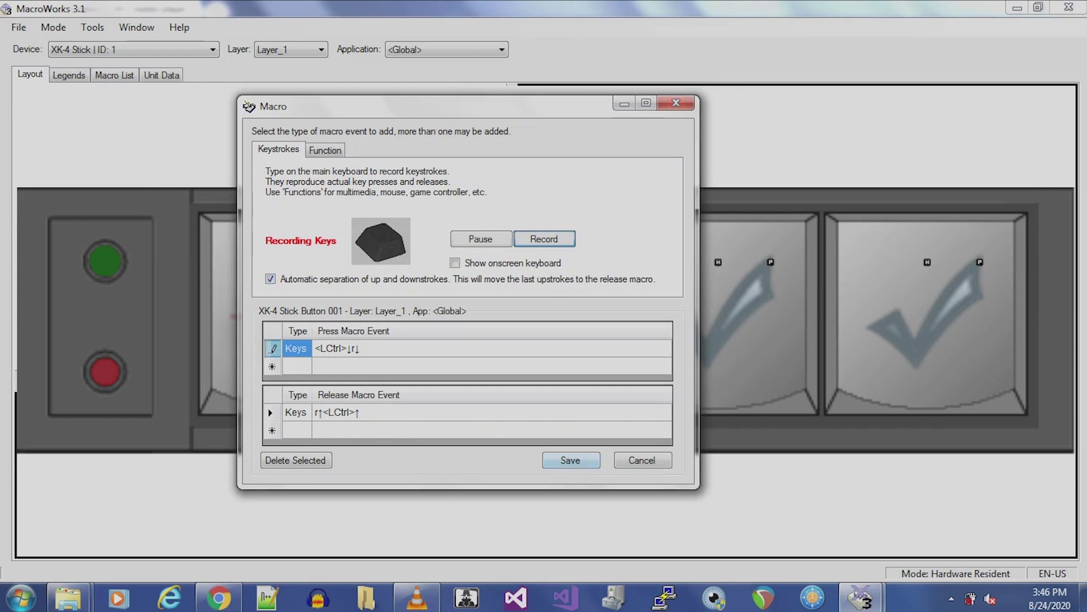
pyautogui.click(571, 459)
# Write the Button 001 macro to the XK-4 Stick device
pyautogui.click(19, 28)
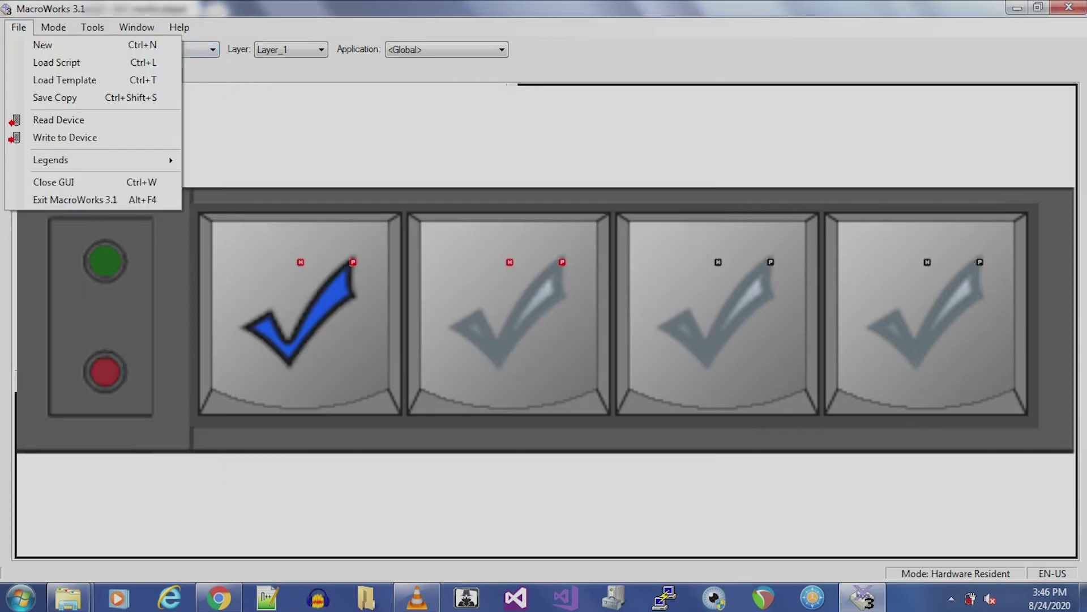
pyautogui.press('Down')
pyautogui.press('Down')
pyautogui.press('Down')
pyautogui.press('Down')
pyautogui.press('Down')
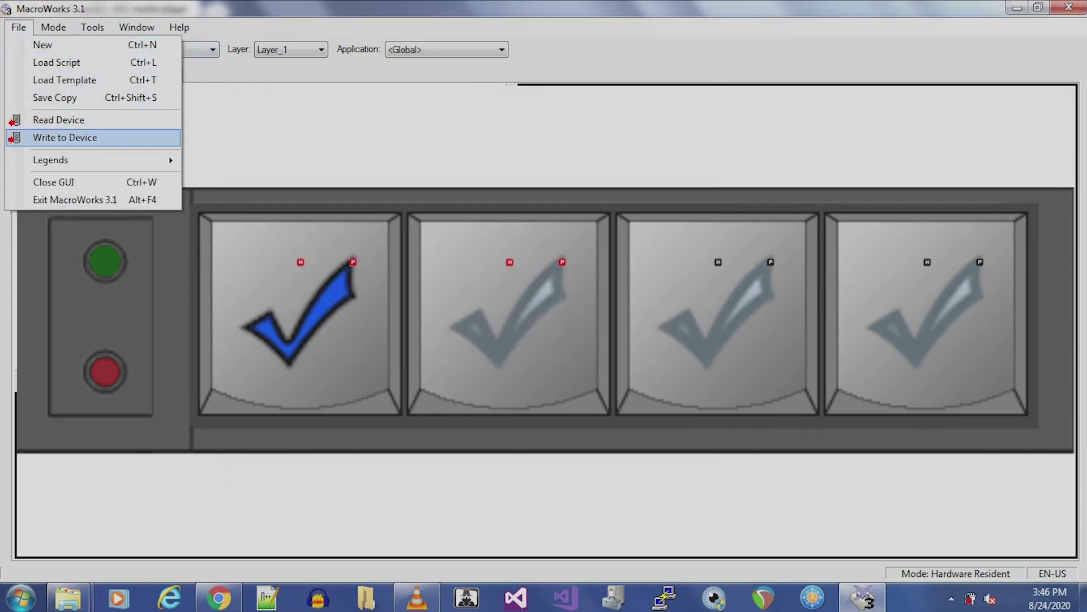
pyautogui.press('Return')
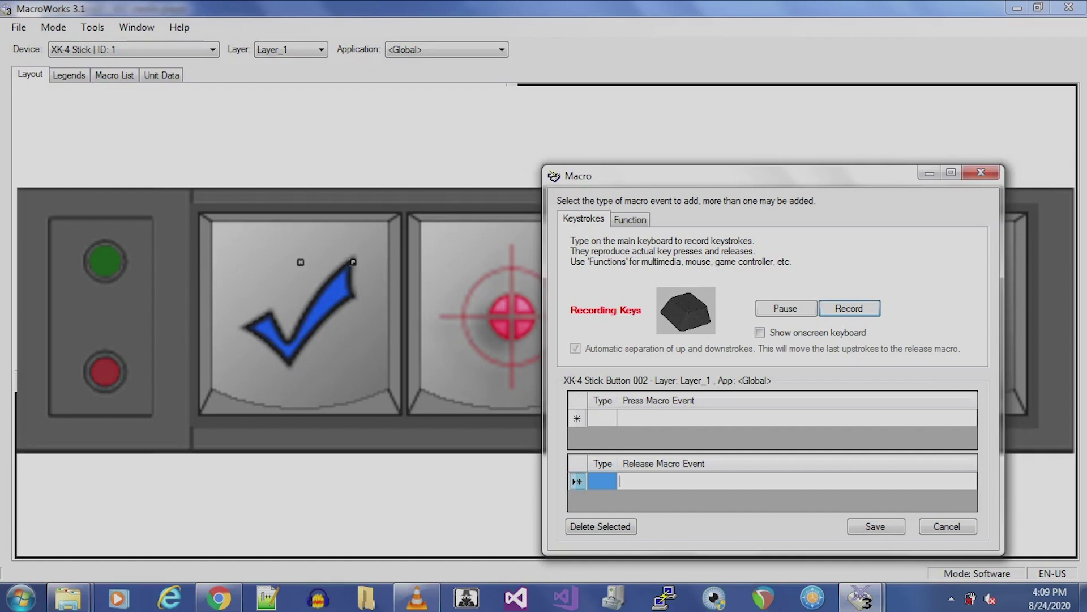
# Record Escape, F1, several Down and two Enter keystrokes as the Layer_1 macro of Button 002 and save it
pyautogui.click(787, 309)
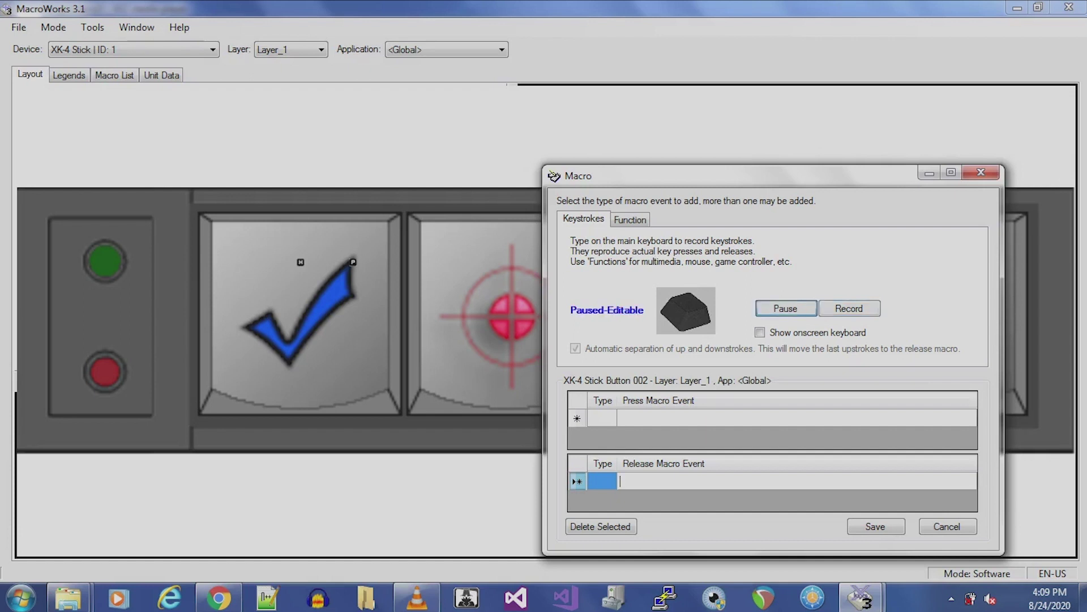
pyautogui.click(850, 309)
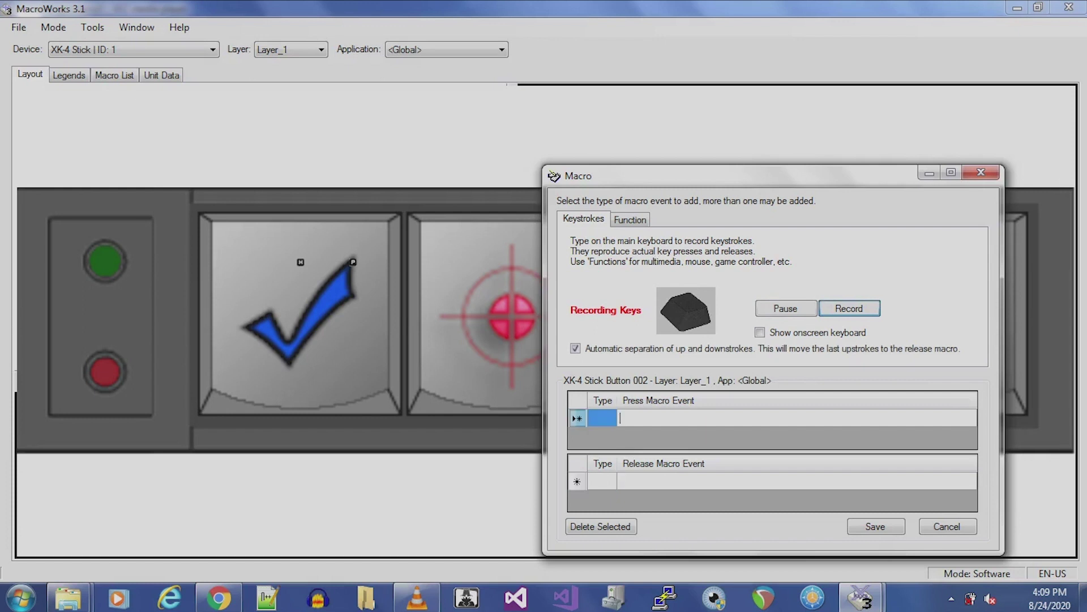
pyautogui.press('Escape')
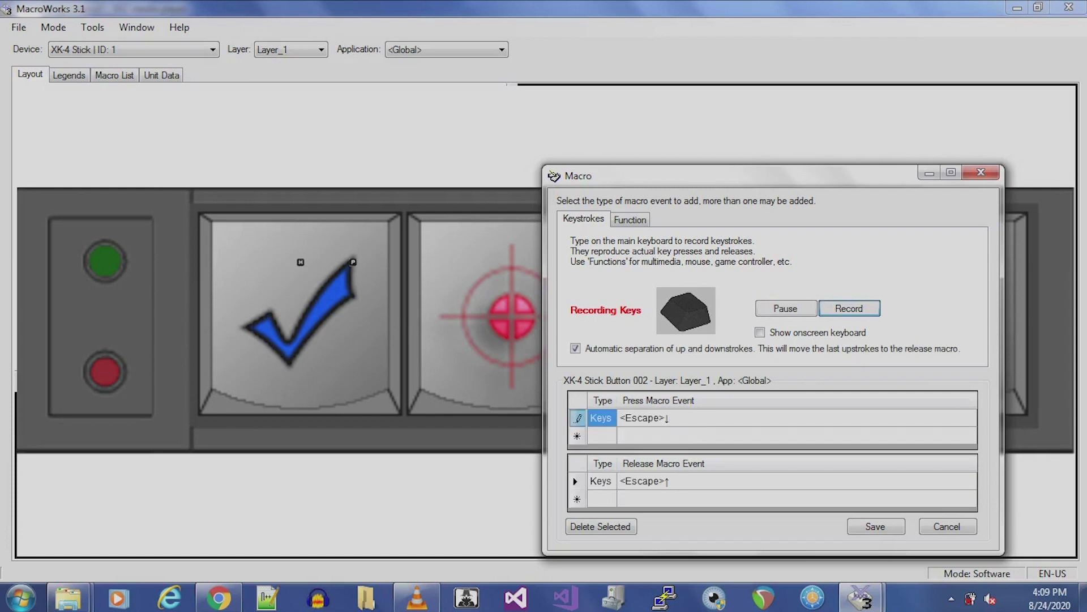
pyautogui.press('F1')
pyautogui.press('Down')
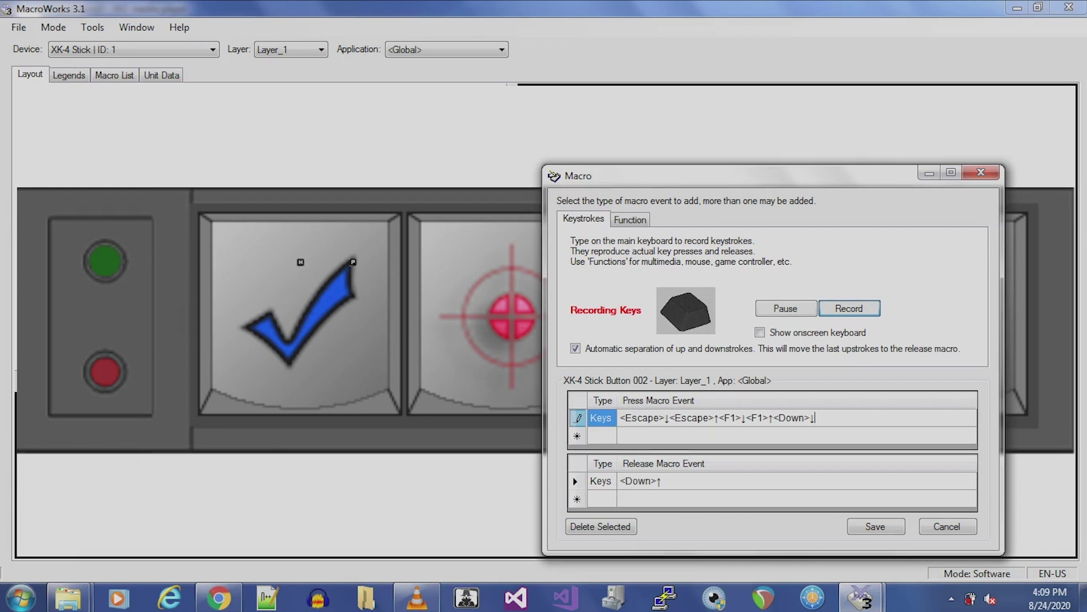
pyautogui.press('Down')
pyautogui.press('Down')
pyautogui.press('Down')
pyautogui.press('Down')
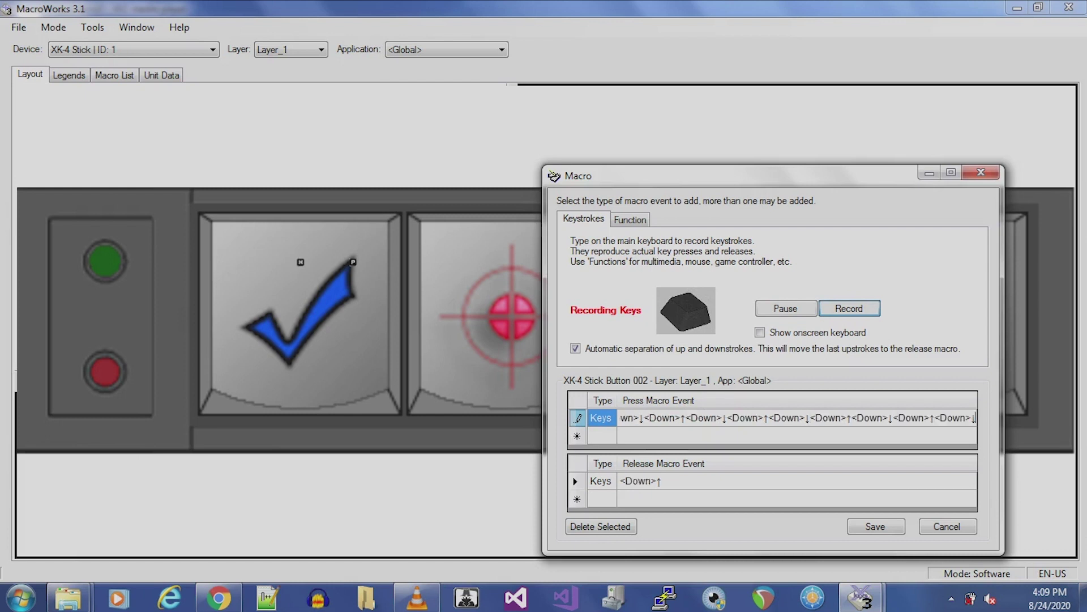
pyautogui.press('Return')
pyautogui.press('Return')
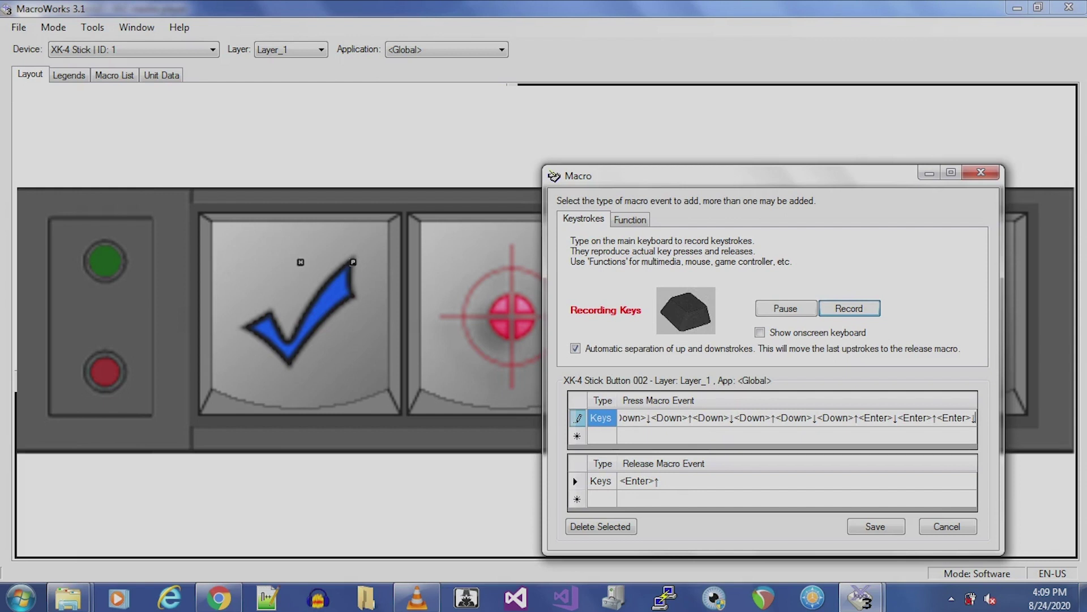
pyautogui.click(876, 526)
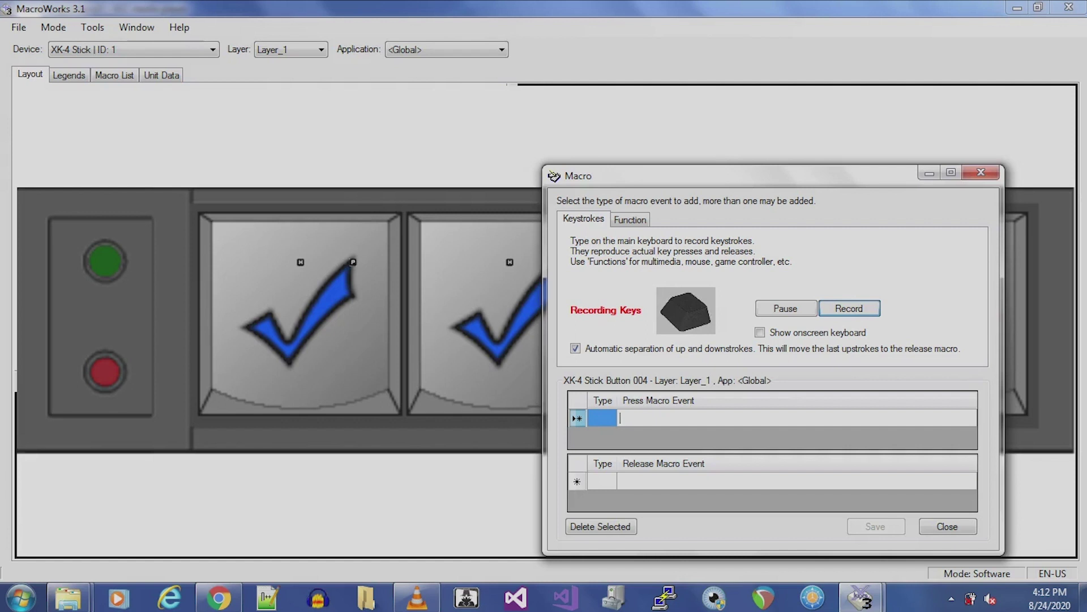
# Add the layer function Device Layer_2 Red LED to the Layer_1 press macro of Button 004
pyautogui.click(631, 219)
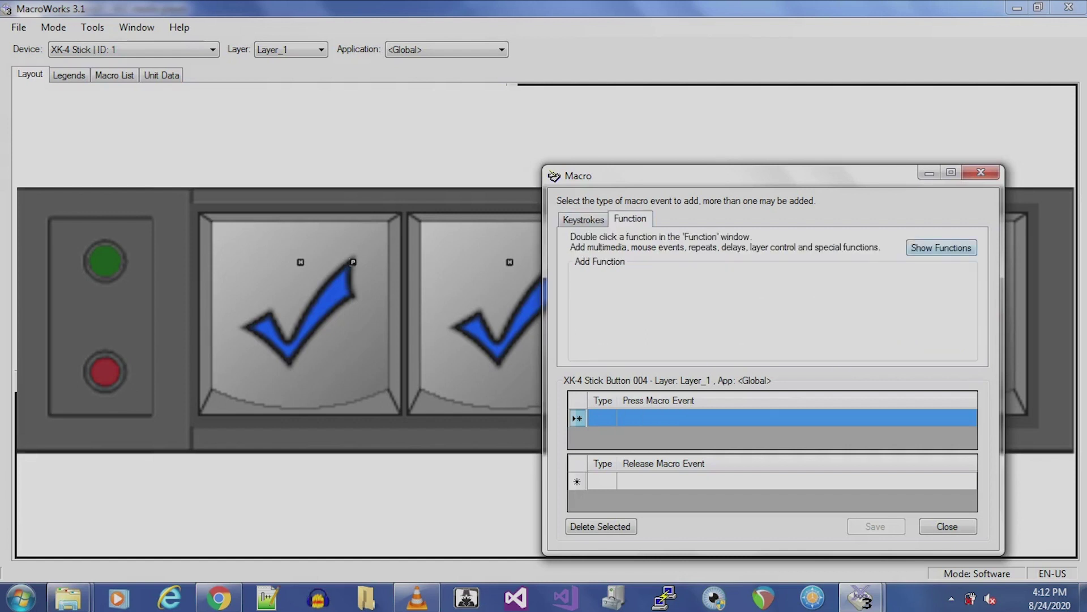
pyautogui.click(942, 248)
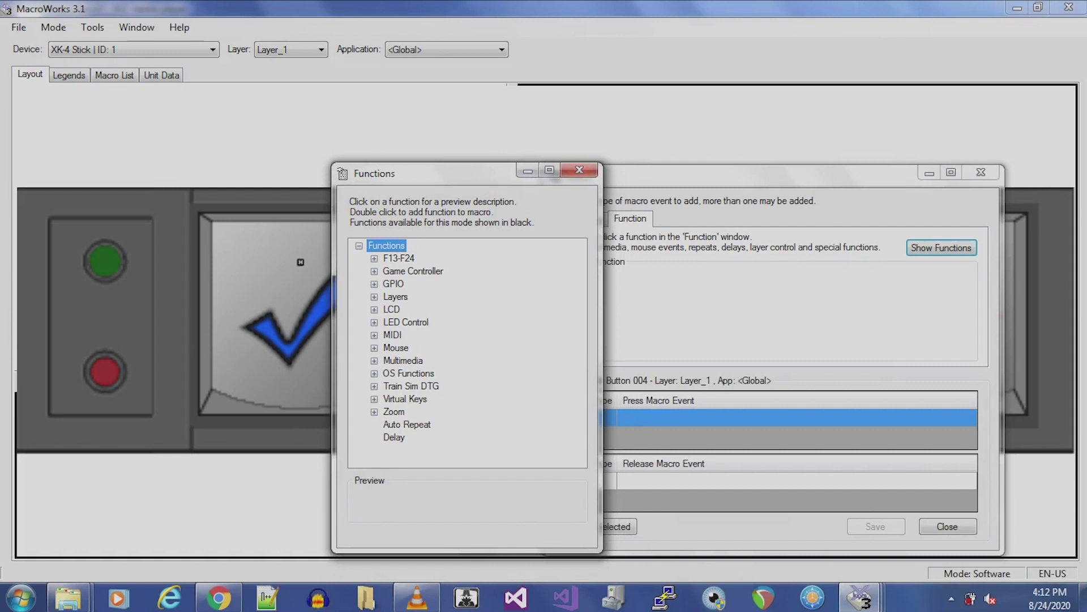
pyautogui.doubleClick(395, 297)
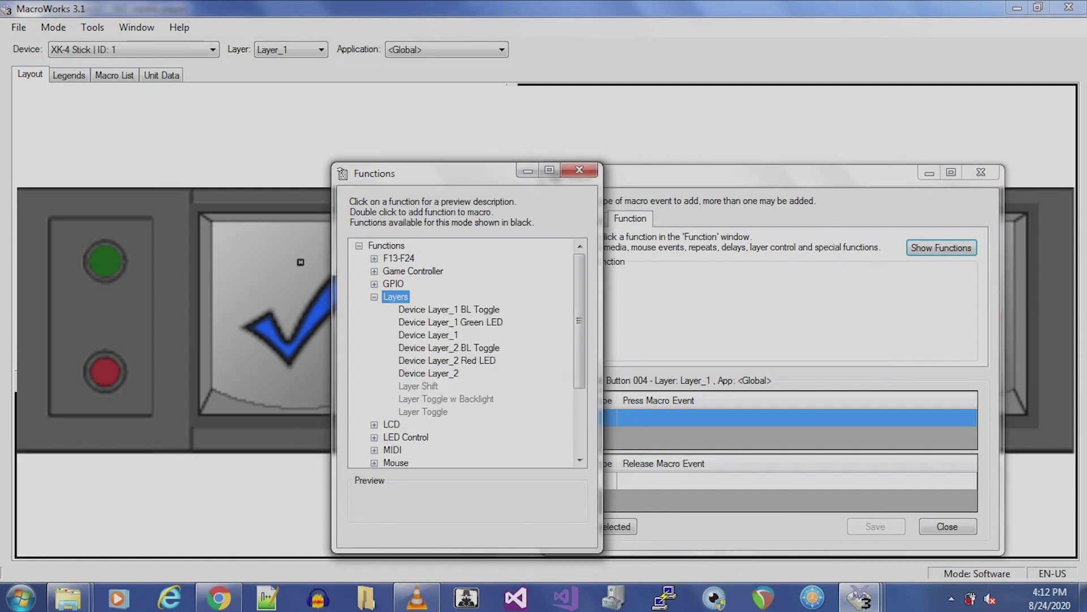
pyautogui.click(447, 361)
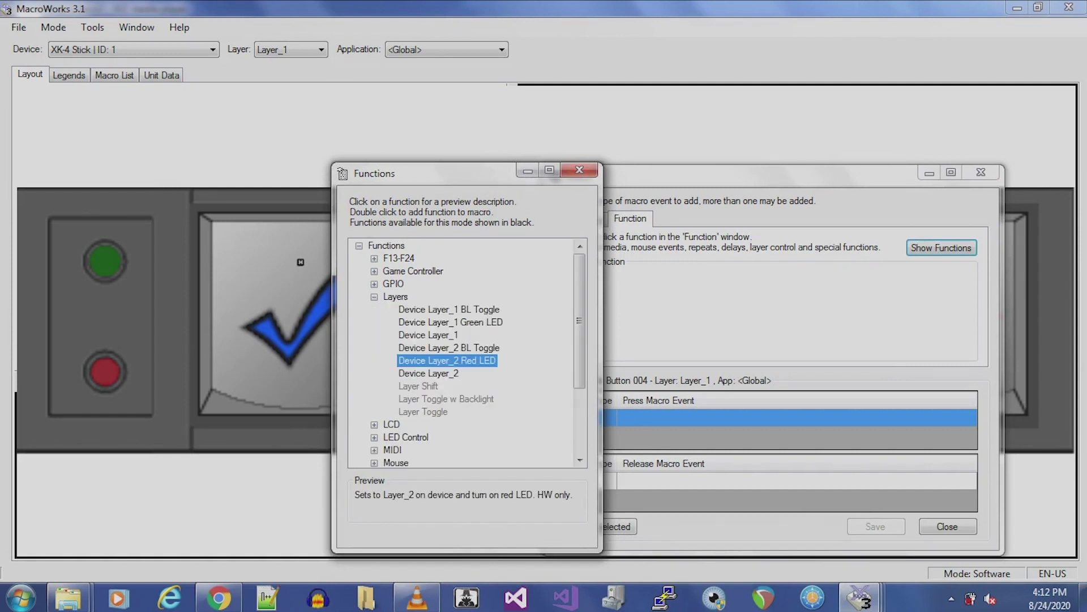
pyautogui.doubleClick(447, 361)
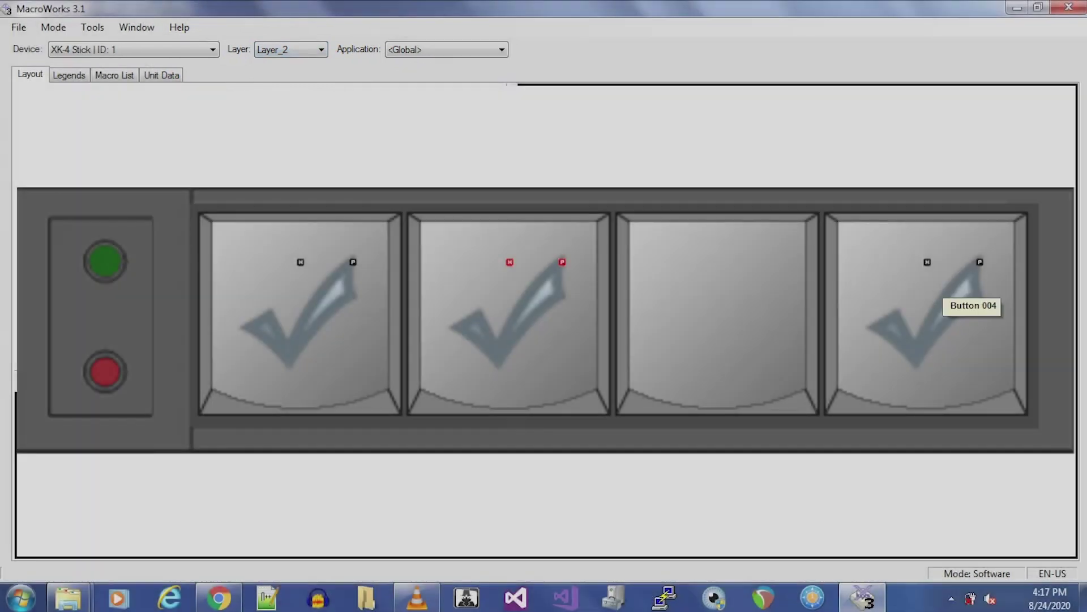
# Assign the layer function Device Layer_1 Green LED to Button 004 on Layer_2 and save the macro
pyautogui.click(980, 286)
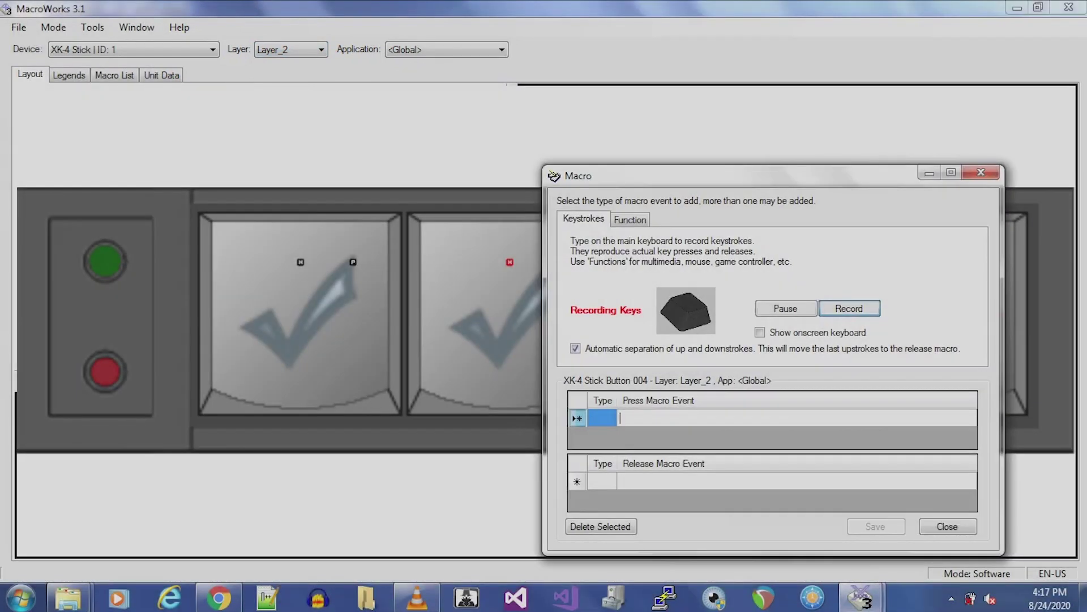
pyautogui.click(630, 220)
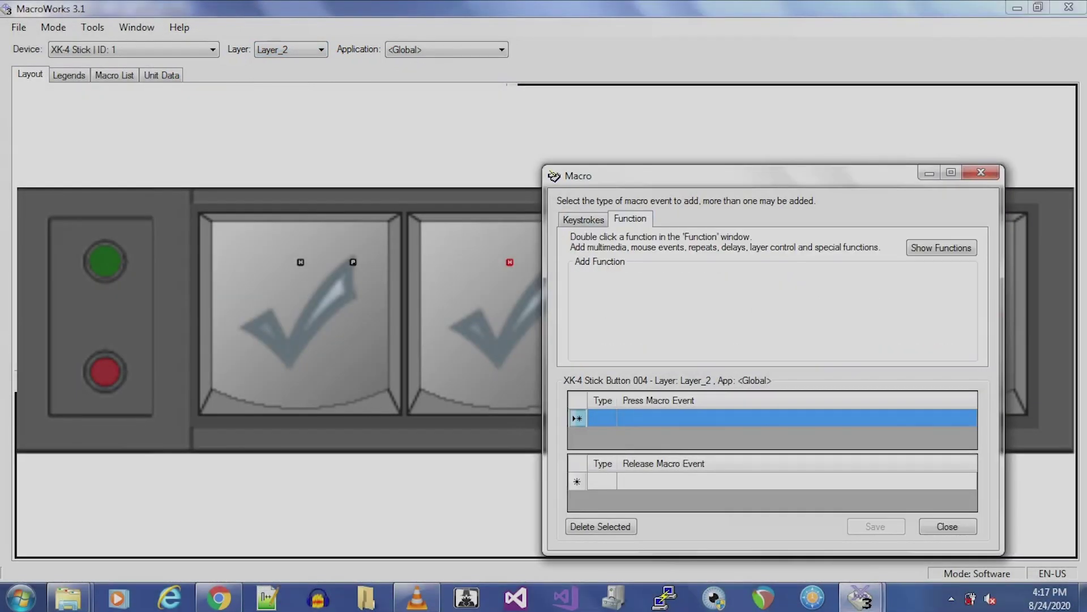
pyautogui.click(941, 248)
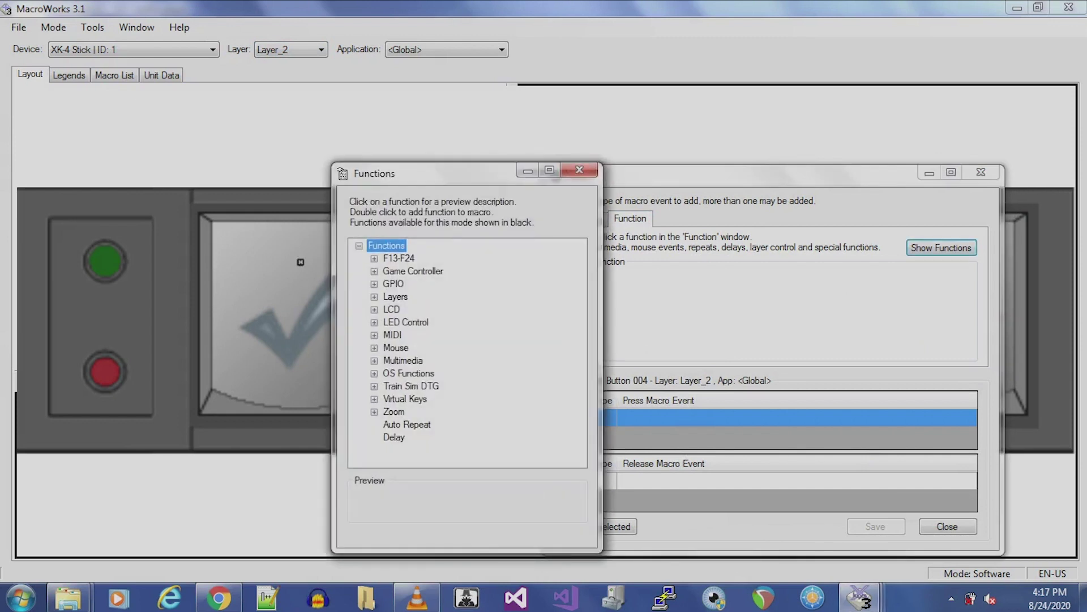
pyautogui.click(374, 297)
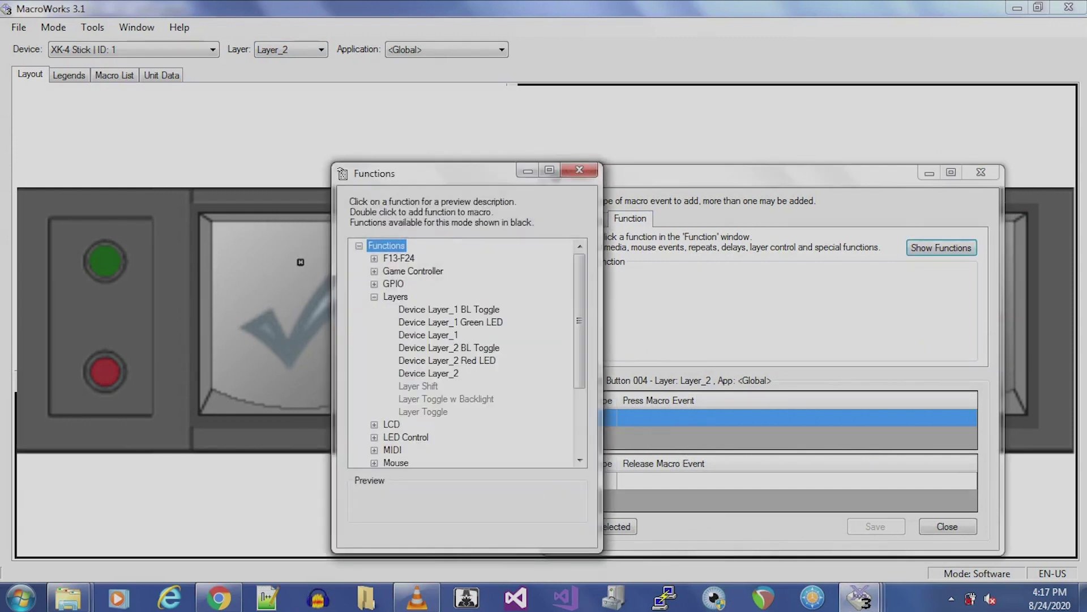
pyautogui.click(451, 322)
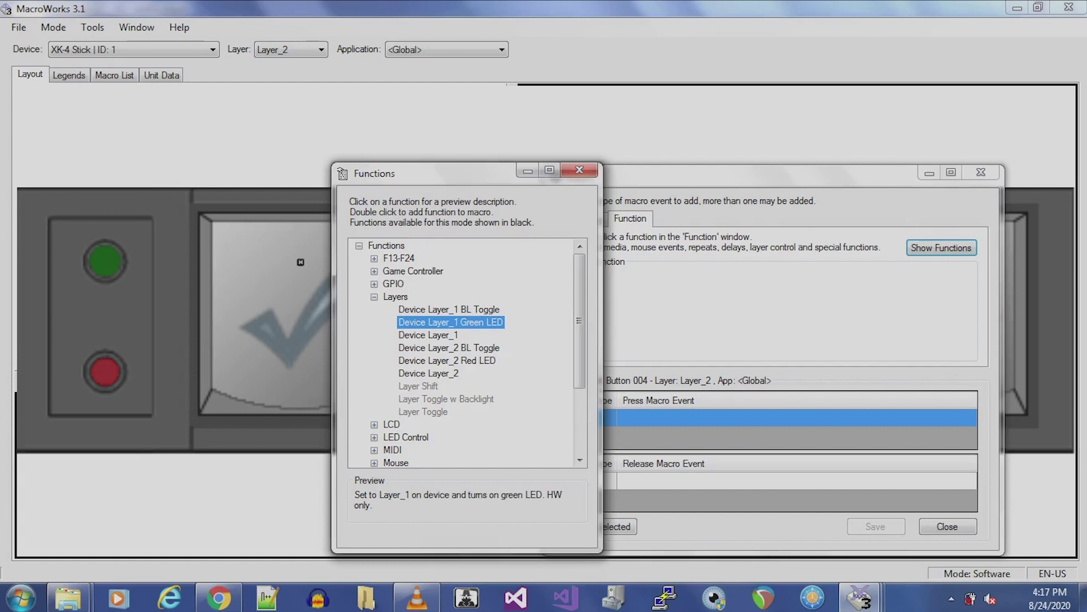
pyautogui.doubleClick(450, 322)
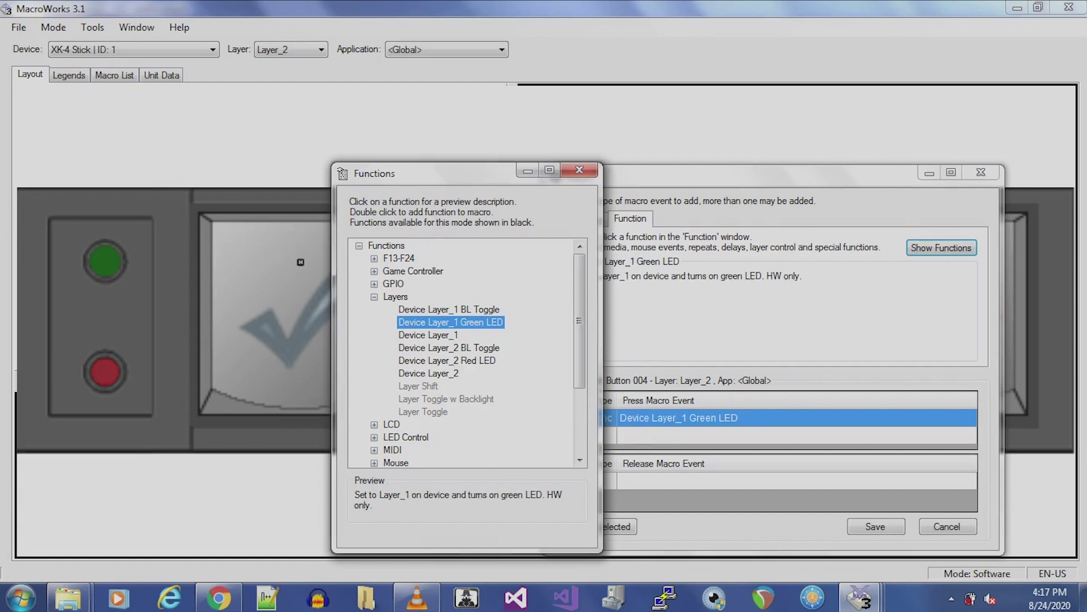
pyautogui.click(579, 170)
pyautogui.click(876, 526)
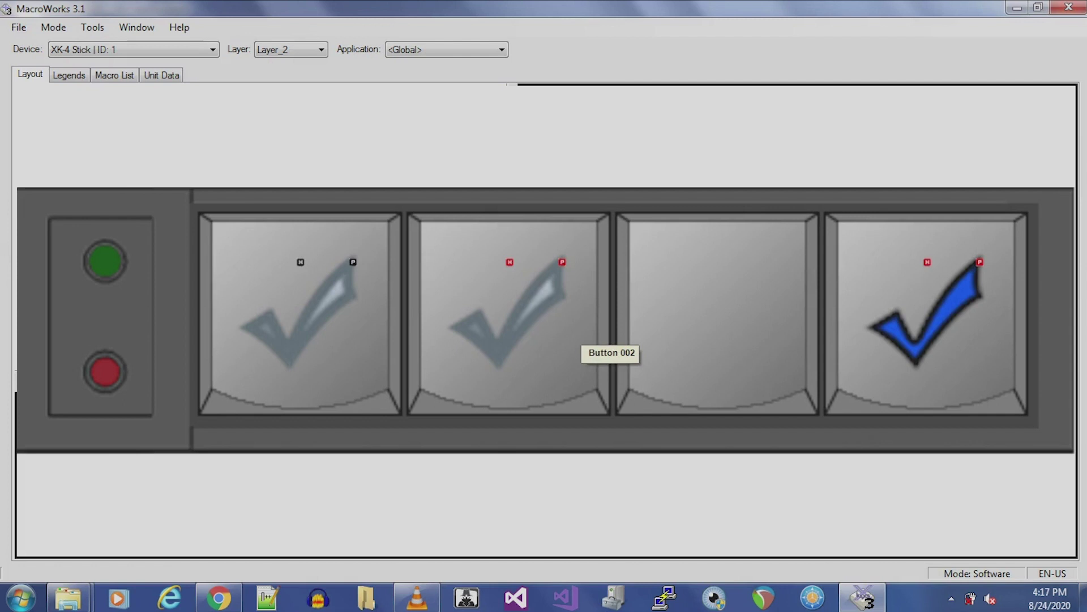
# Record Ctrl+S as the Layer_2 keystroke macro of Button 002 and save it
pyautogui.click(581, 332)
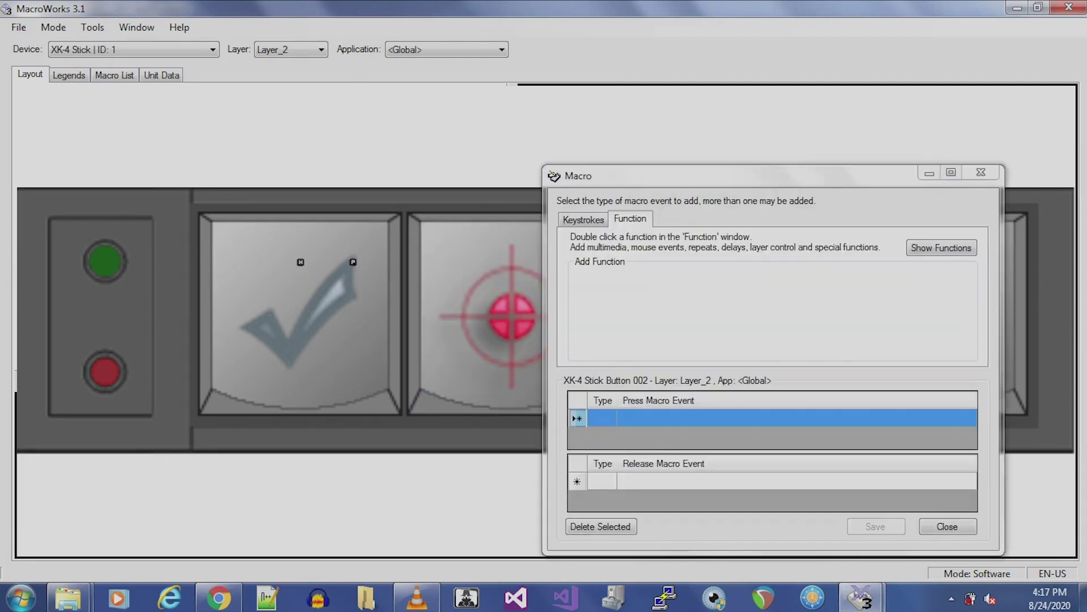
pyautogui.click(584, 219)
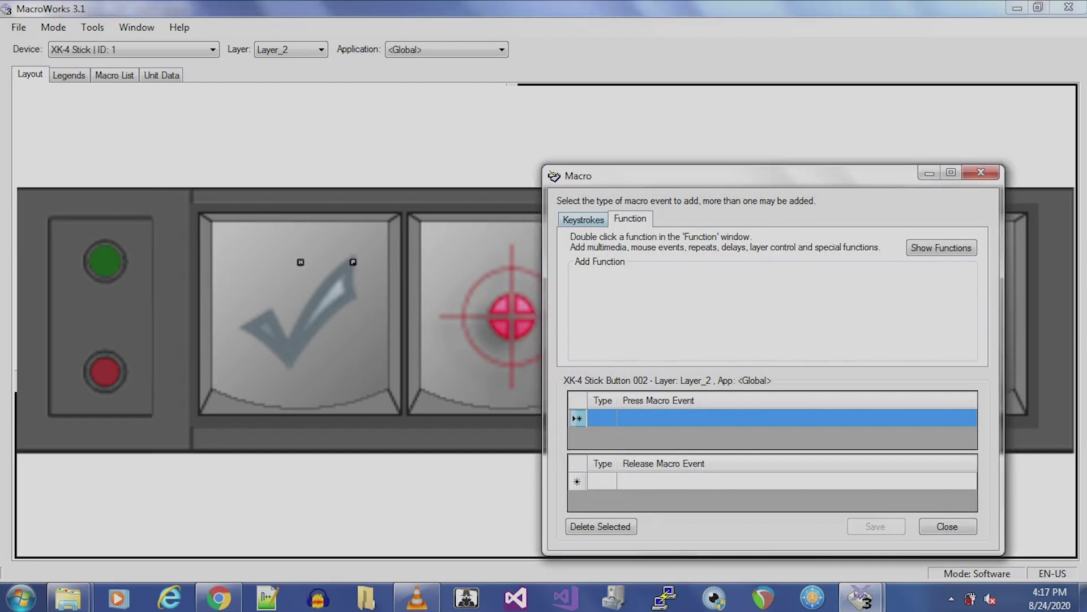
pyautogui.hotkey('ctrl', 's')
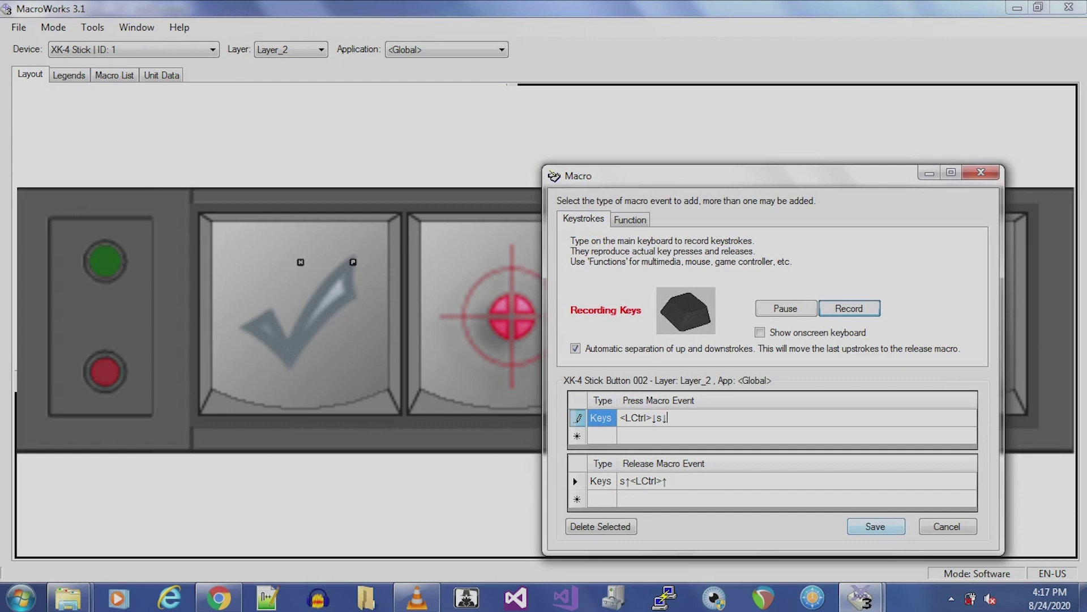
pyautogui.click(876, 526)
# Write the recorded Layer_2 macros to the XK-4 Stick device
pyautogui.click(19, 27)
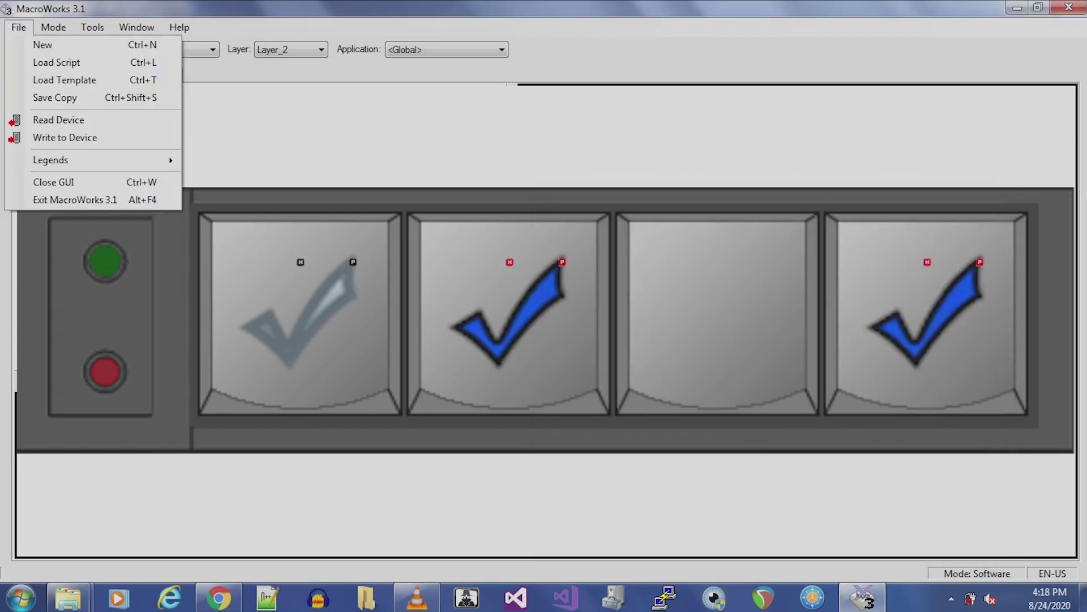